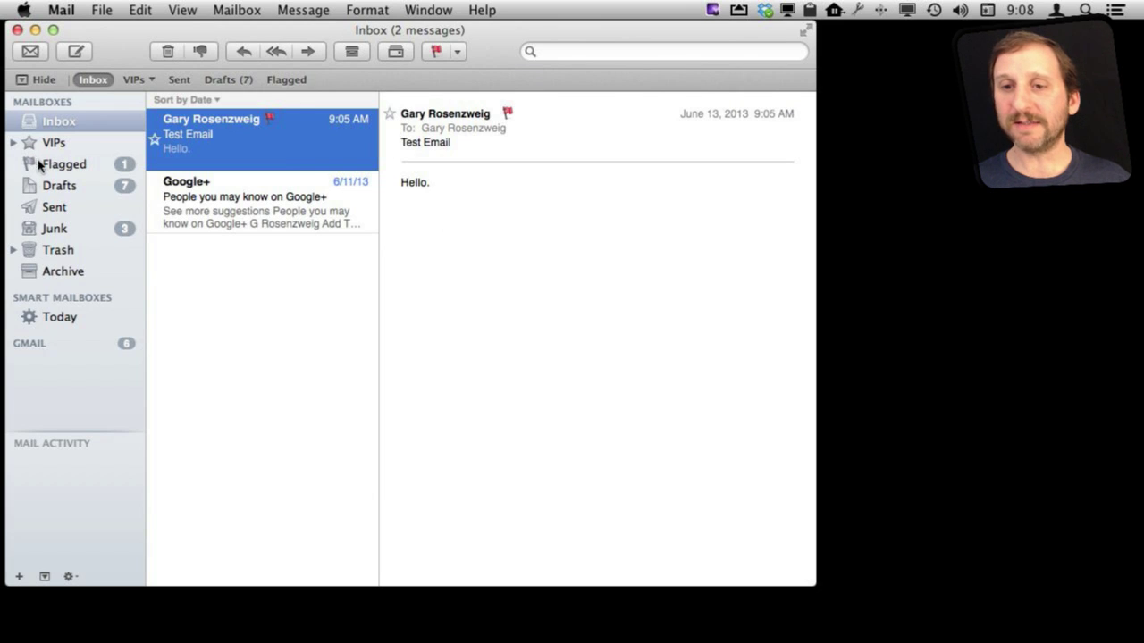
Step: View the messages in the Flagged mailbox and return to the inbox
left_click(67, 165)
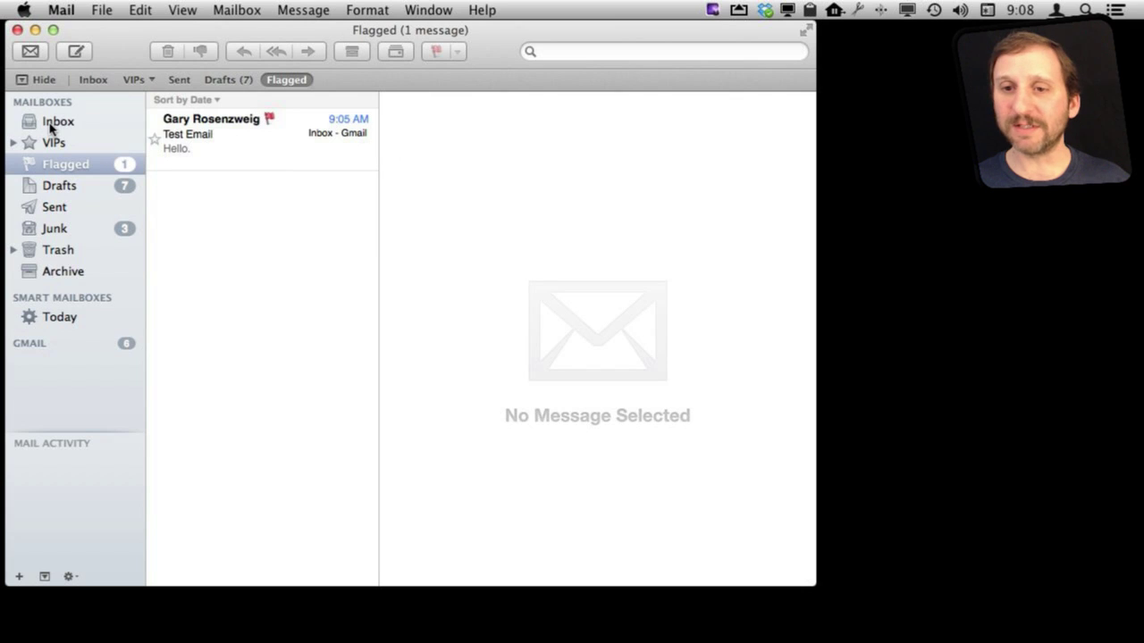
left_click(57, 122)
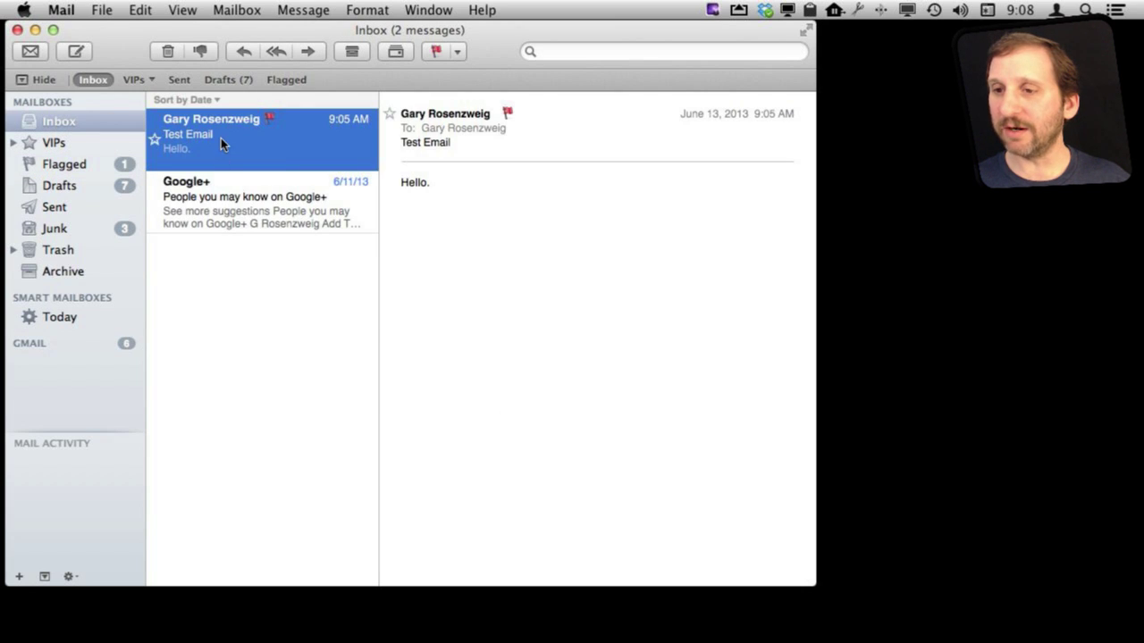
Step: Flag the Google+ message in the inbox green and expand the Flagged mailbox to list its colors
left_click(266, 217)
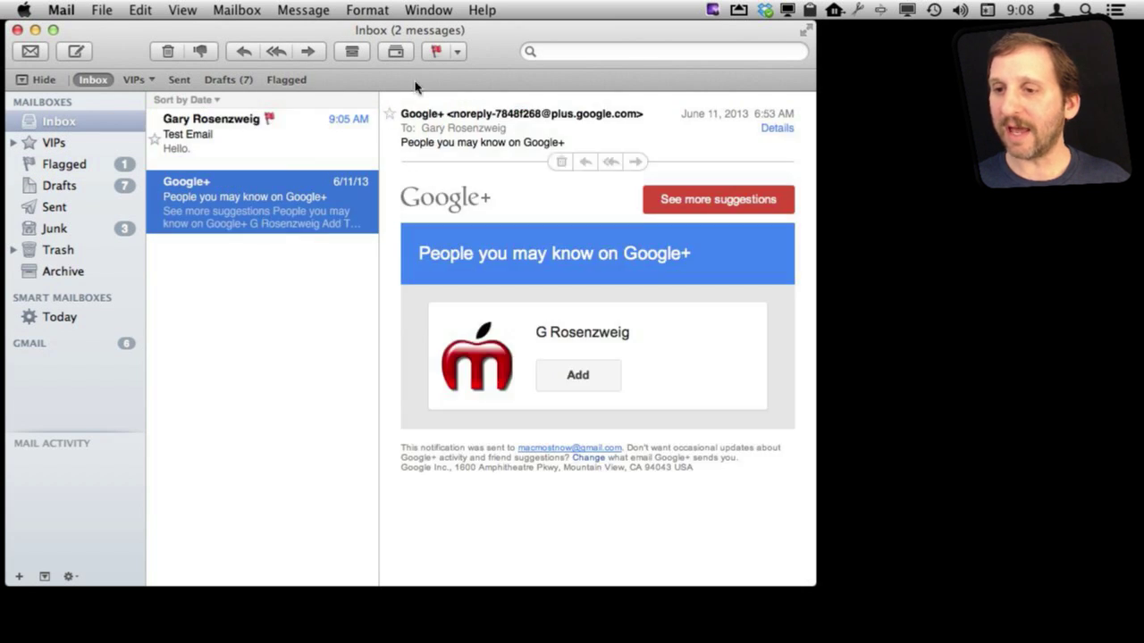
left_click(457, 51)
left_click(481, 128)
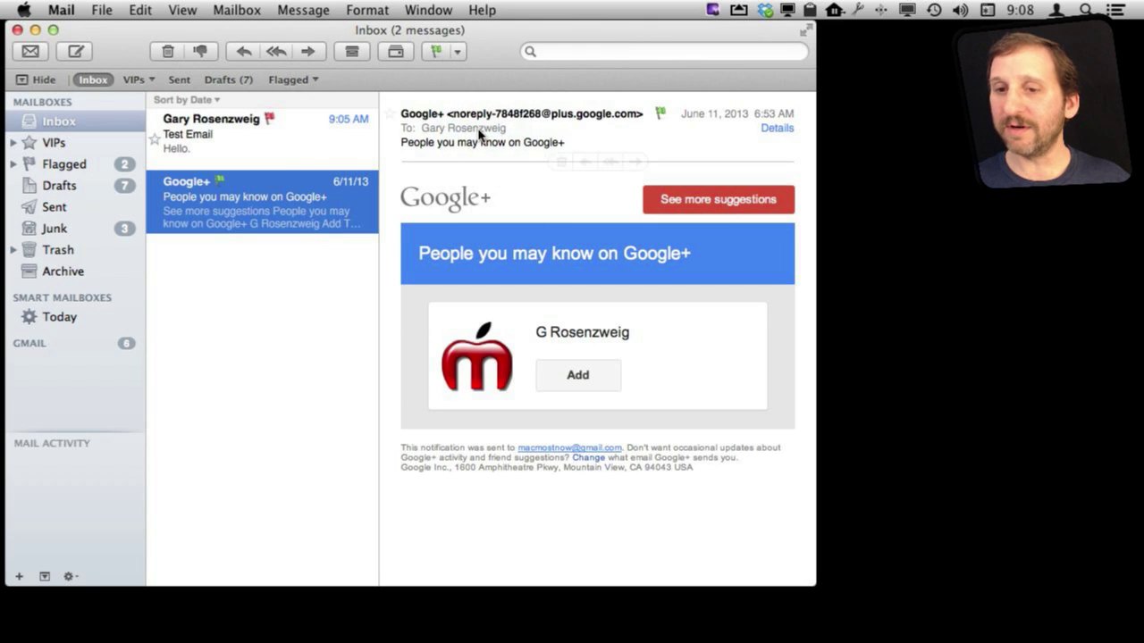
left_click(13, 165)
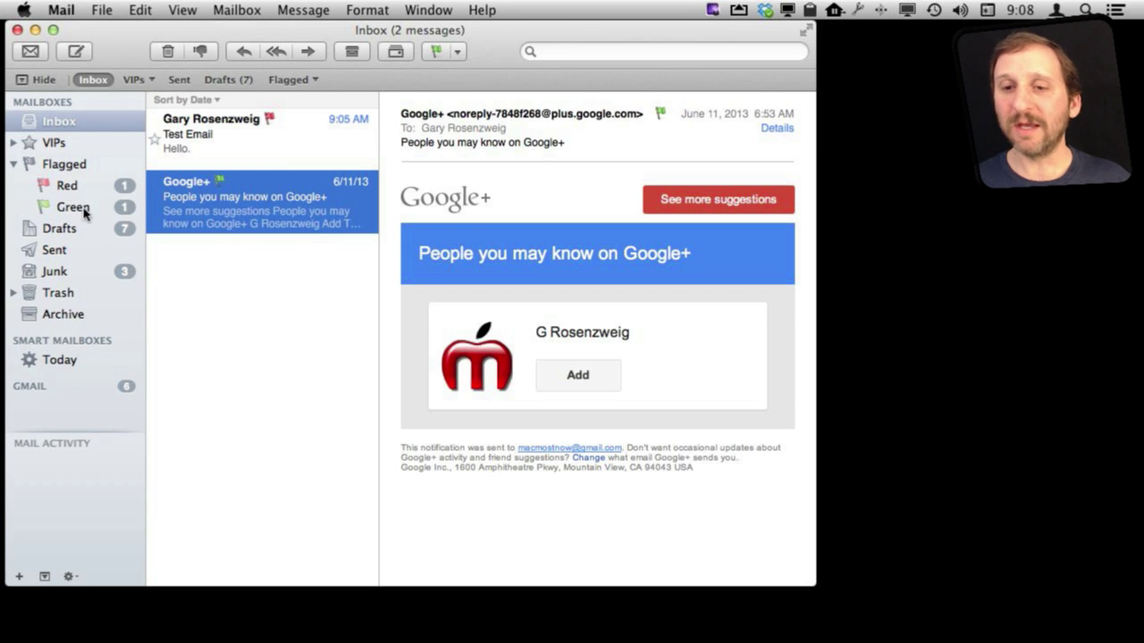
Step: Change the Google+ message's flag to purple and then to yellow
left_click(457, 52)
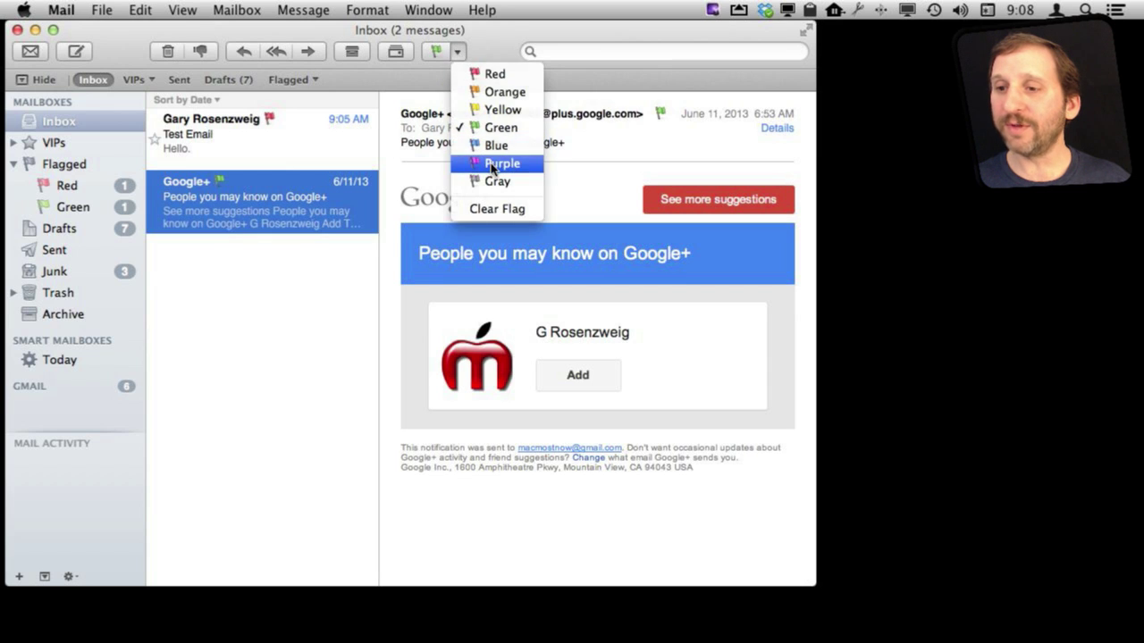
left_click(498, 163)
left_click(457, 52)
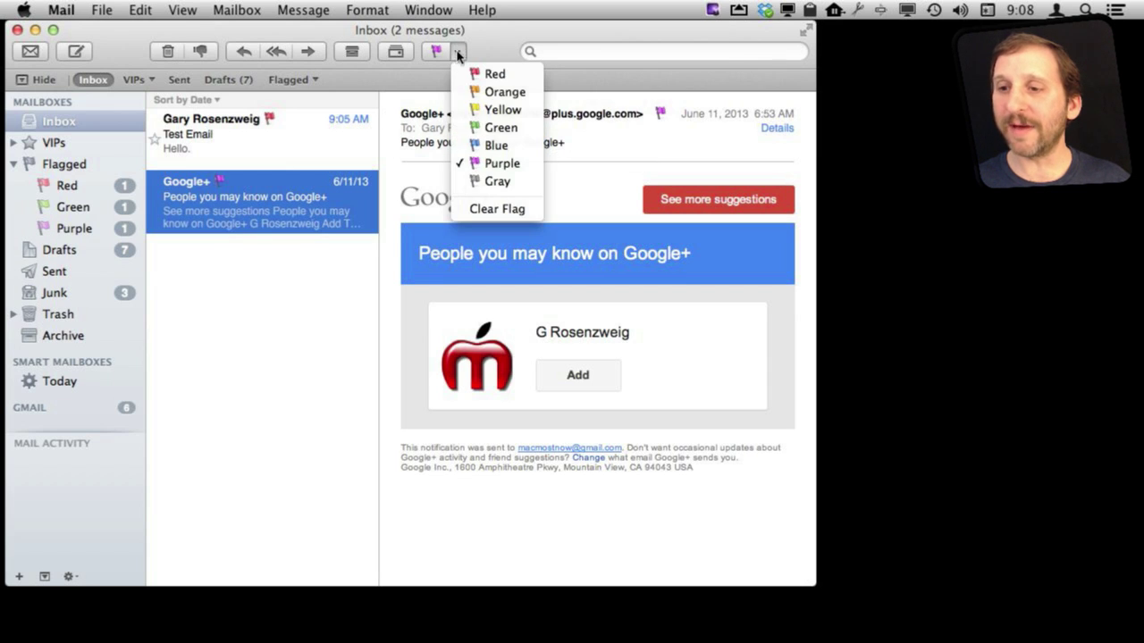
left_click(483, 105)
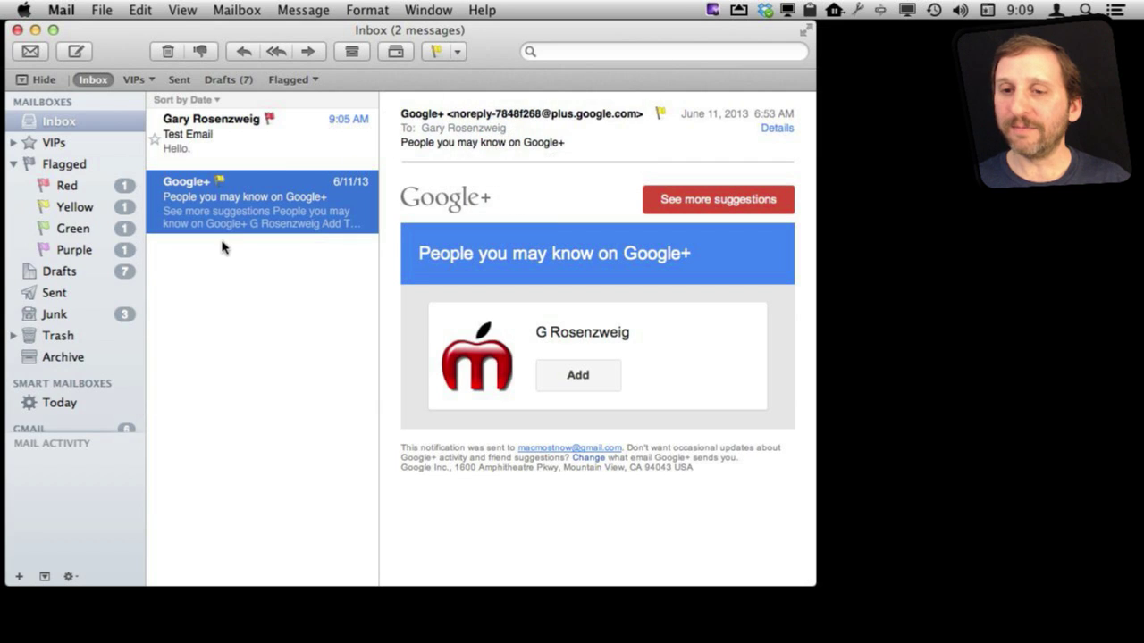
Step: Check which messages the Yellow, Green and Purple flag mailboxes contain
left_click(83, 215)
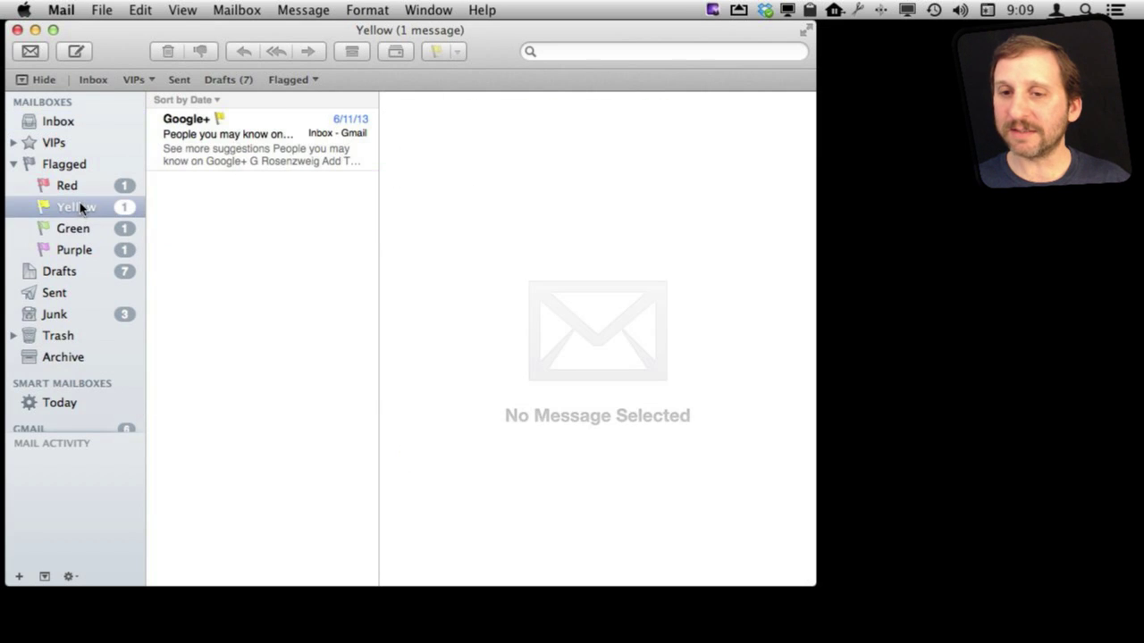
left_click(76, 229)
left_click(76, 250)
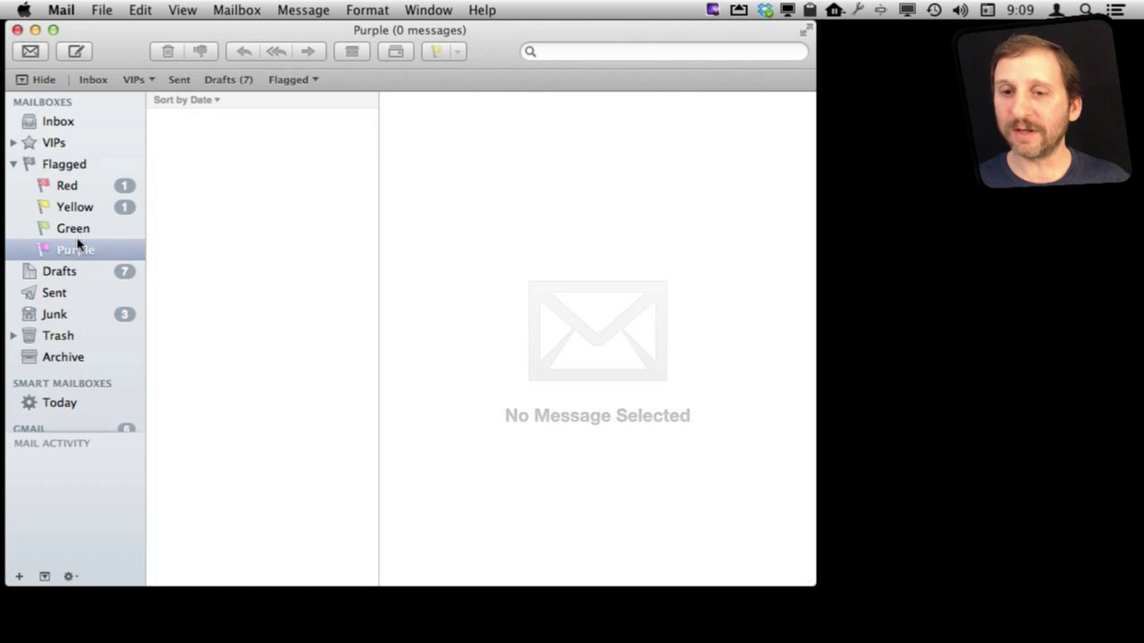
left_click(77, 207)
left_click(85, 235)
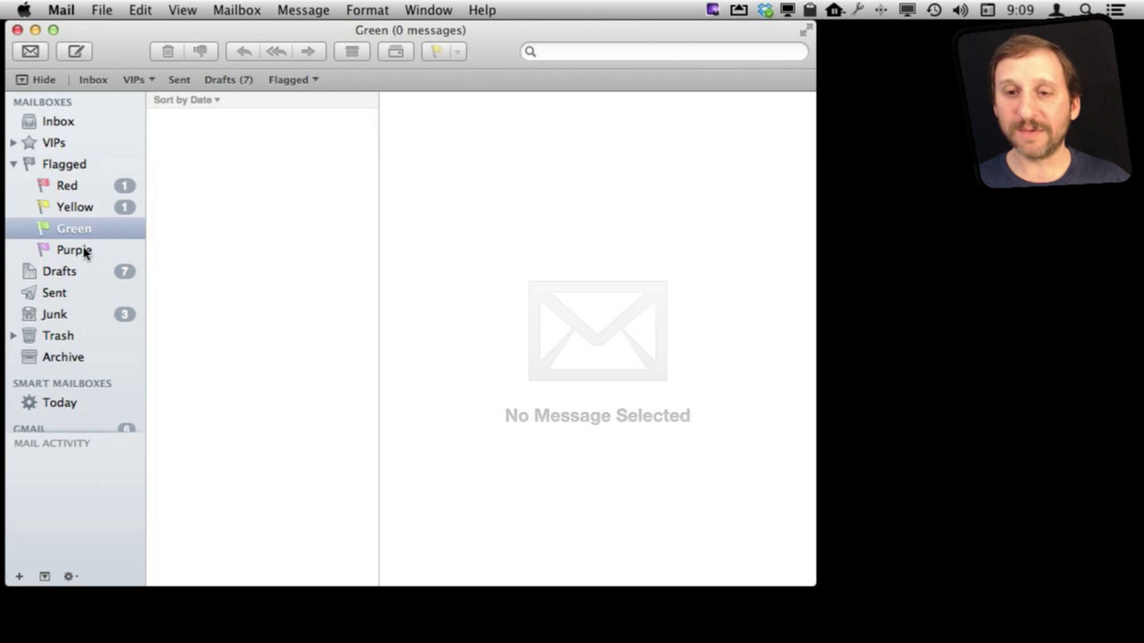
left_click(84, 252)
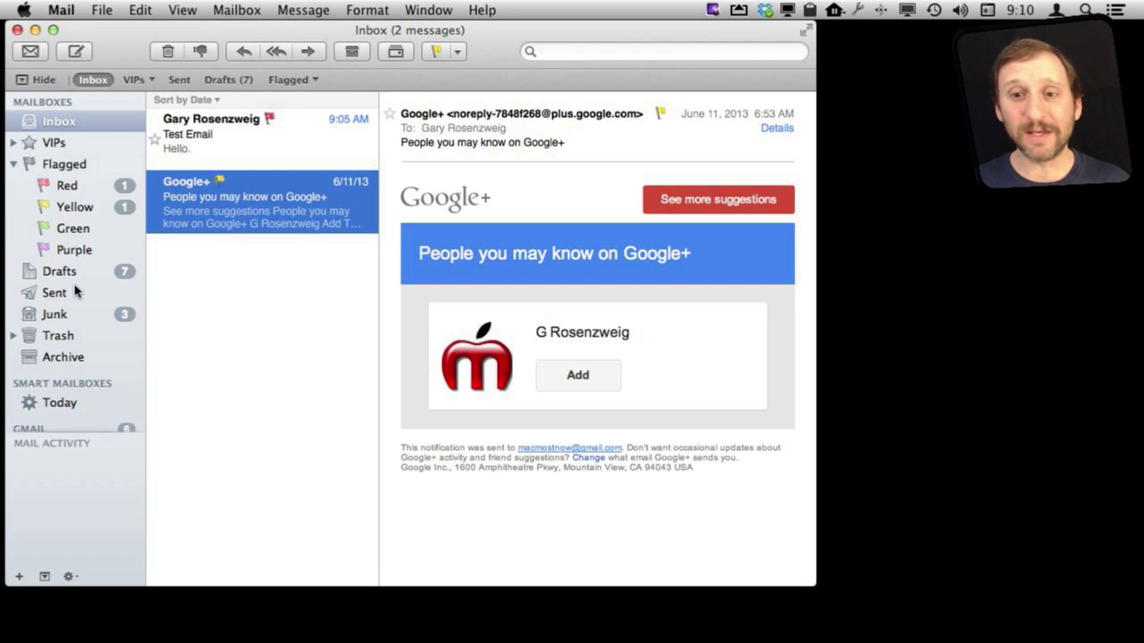
Step: Rename the Red flag mailbox to "Project 1"
left_click(74, 187)
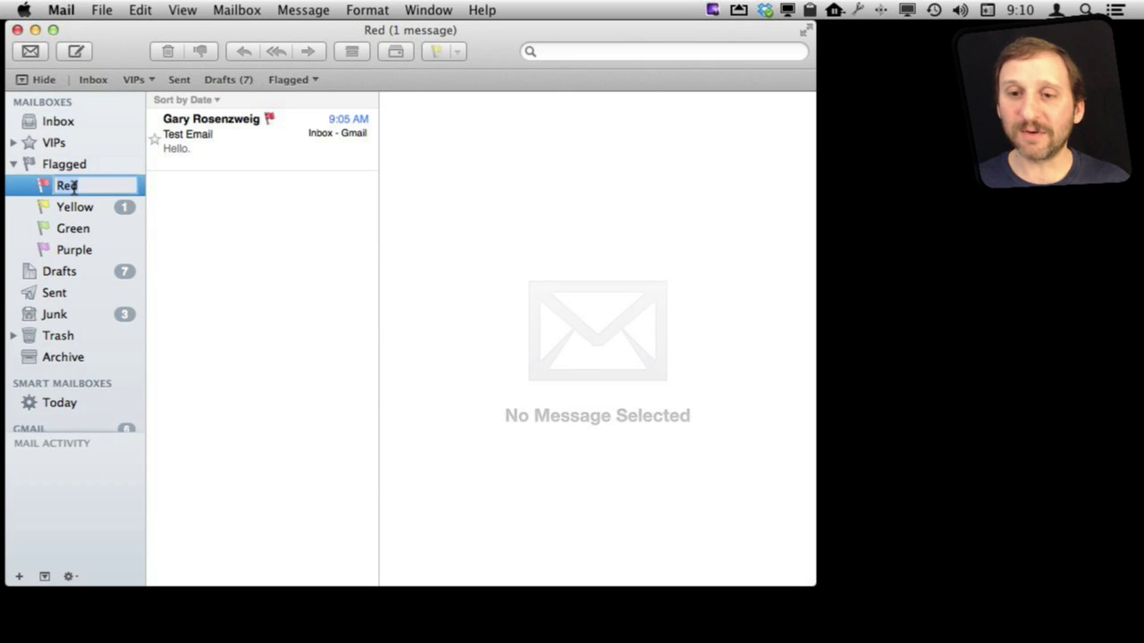
type("Project 1")
key("Return")
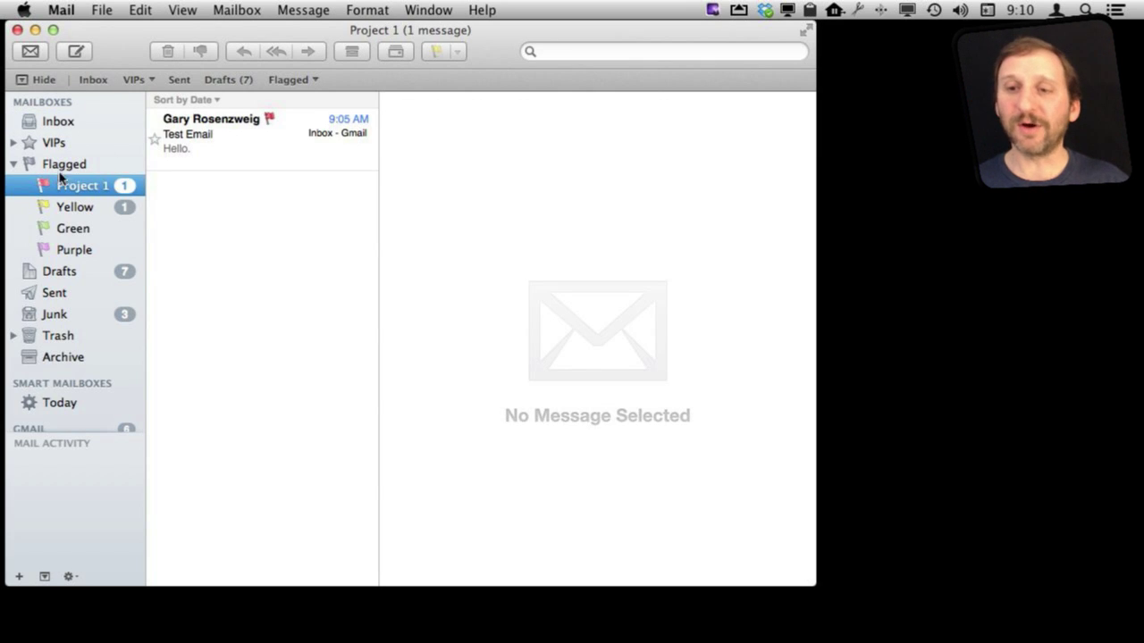
Step: Review the flag choices offered for the Test Email message without changing its flag
left_click(312, 121)
left_click(457, 52)
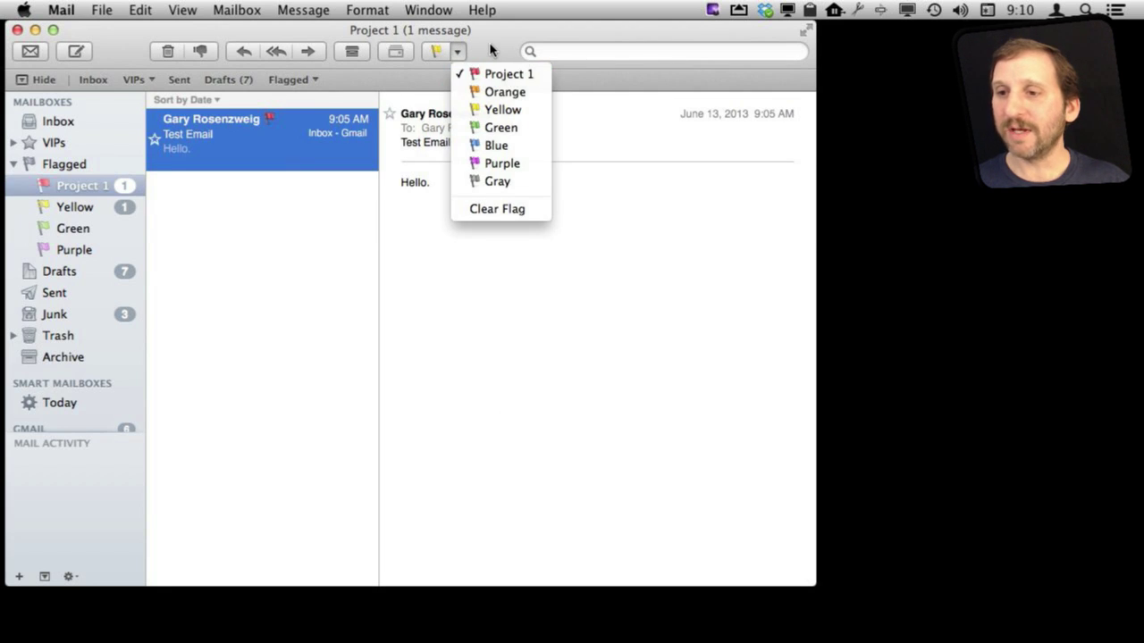
left_click(490, 51)
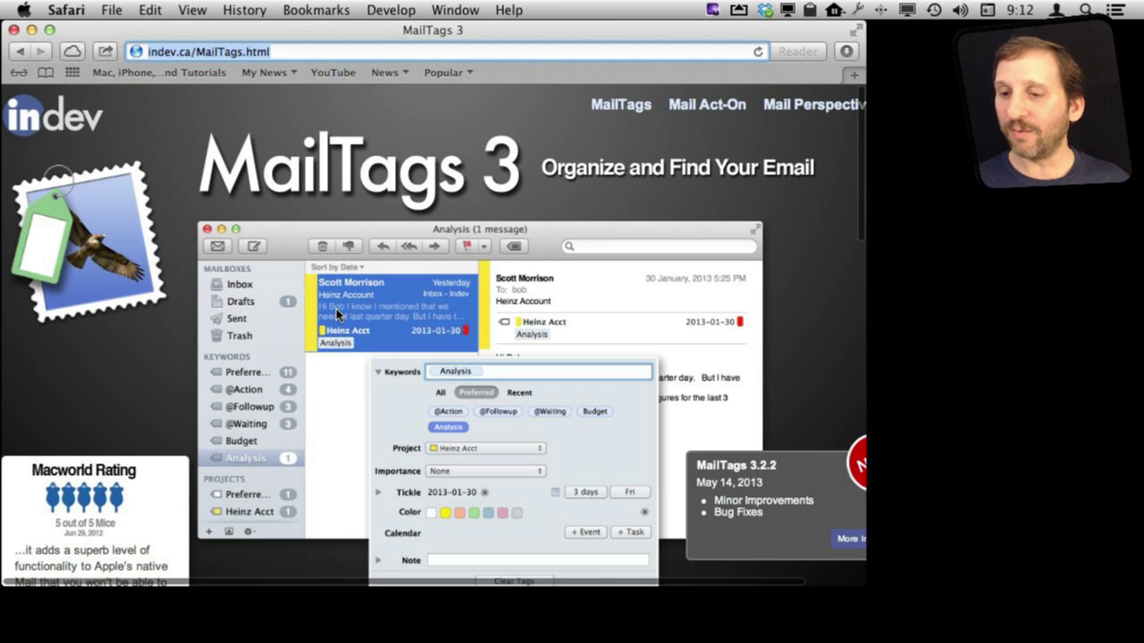
Step: Switch to Safari and look through the MailTags 3 product page
scroll(336, 308, "down", 5)
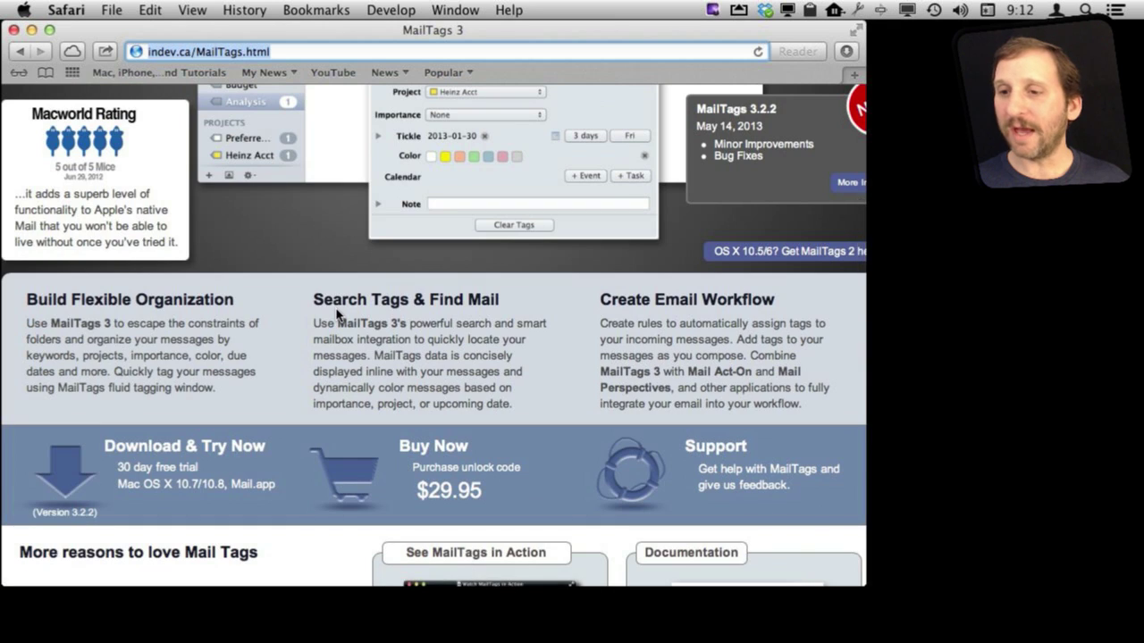
scroll(336, 308, "up", 5)
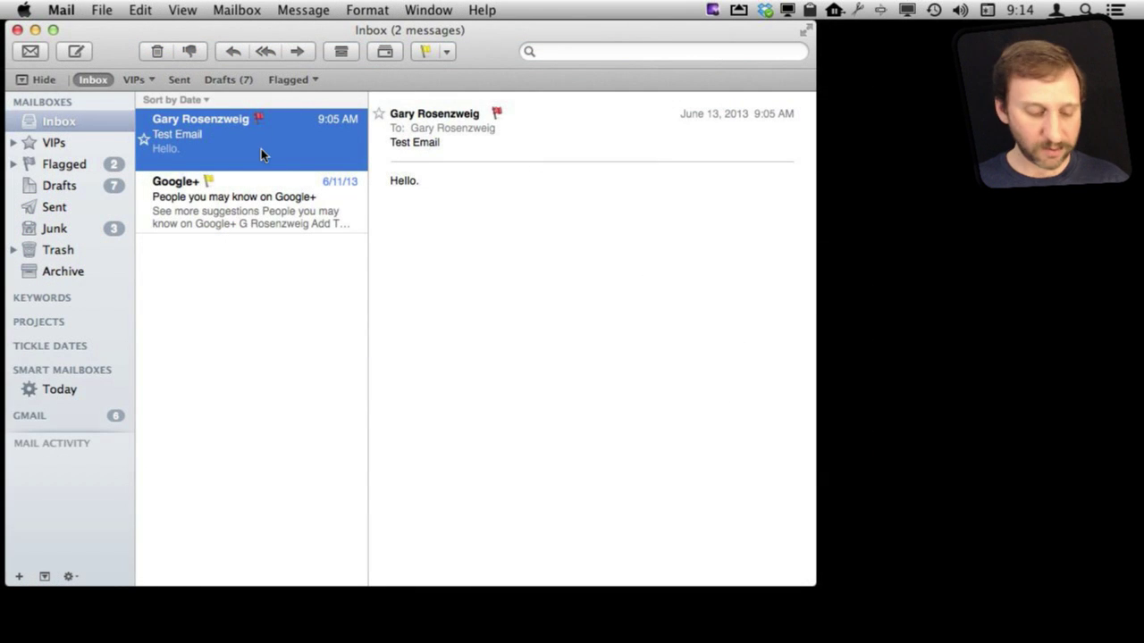
Step: Switch to Mail and review the MailTags commands available for the Test Email message
left_click(302, 10)
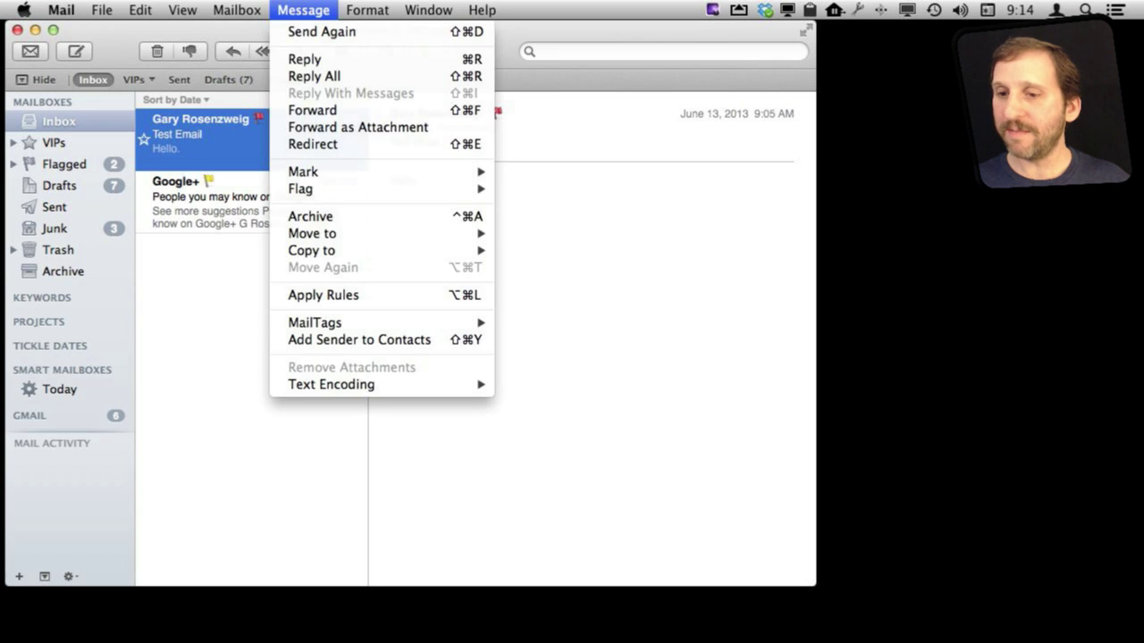
mouse_move(365, 327)
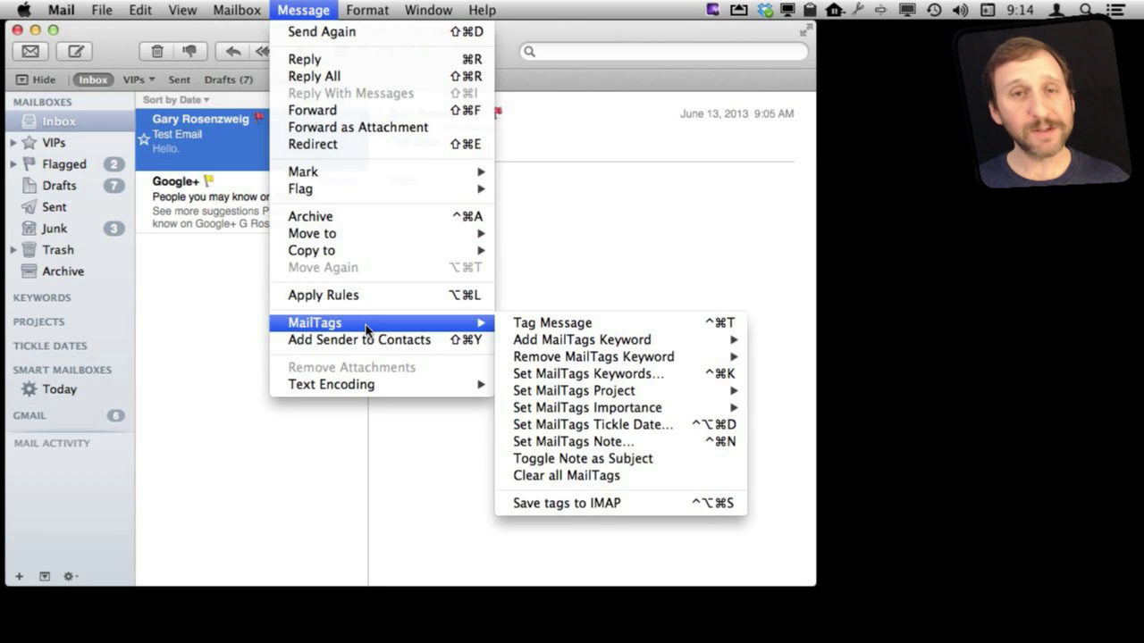
left_click(540, 323)
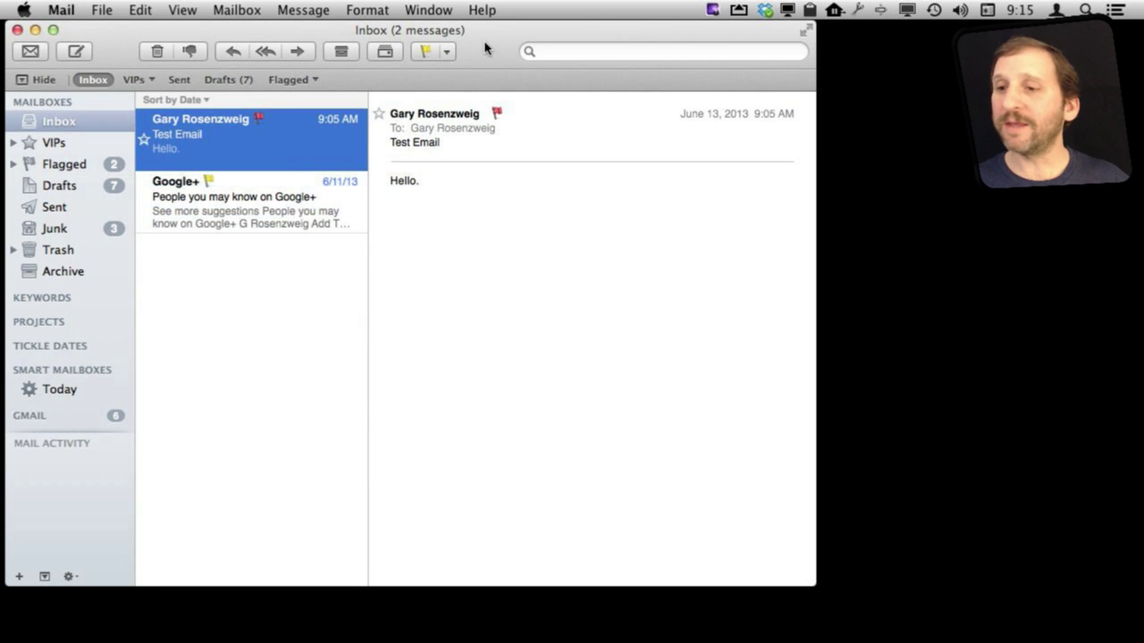
Step: Customize the Mail toolbar by adding the MailTags item next to the flag control
right_click(485, 48)
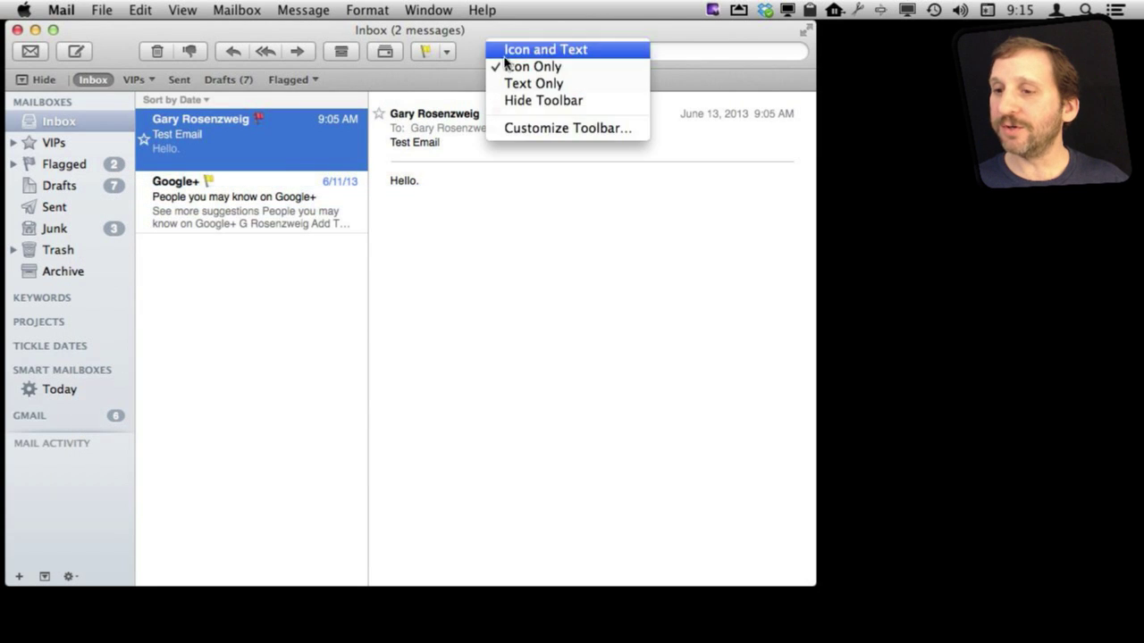
left_click(557, 127)
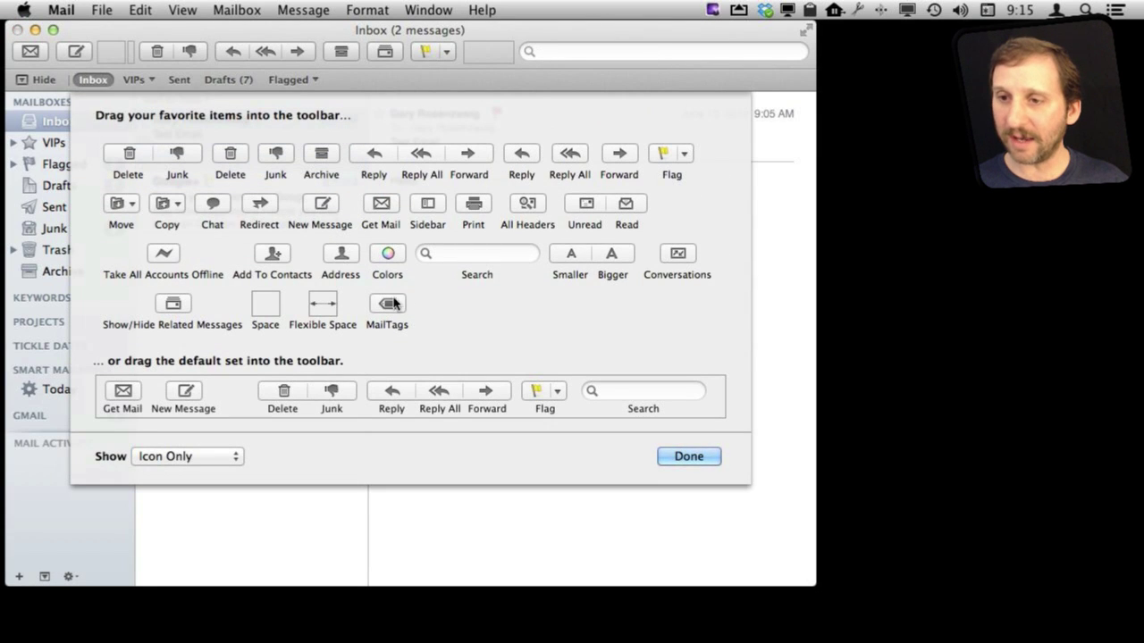
left_click_drag(387, 307, 479, 54)
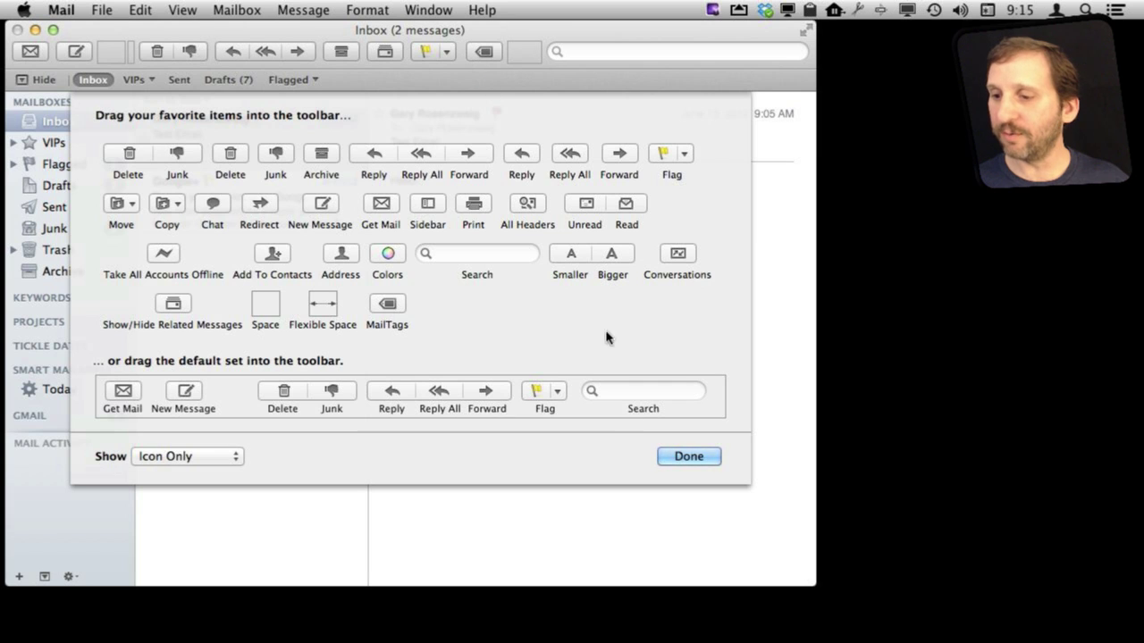
left_click(672, 455)
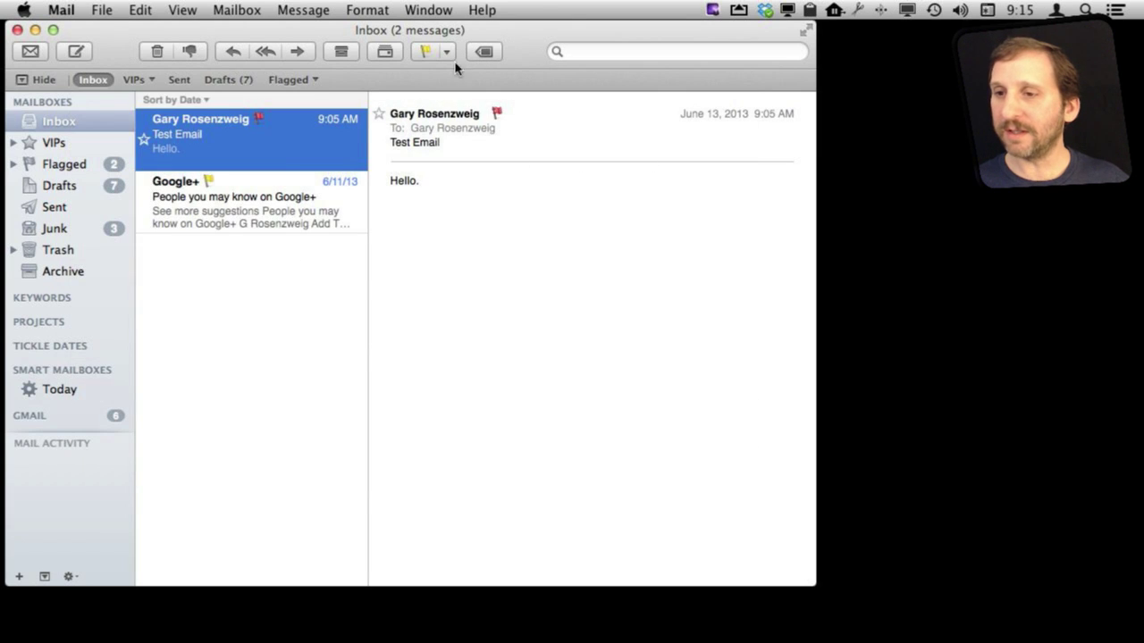
Step: Tag the Test Email message with the MailTags keyword "Project One"
left_click(483, 52)
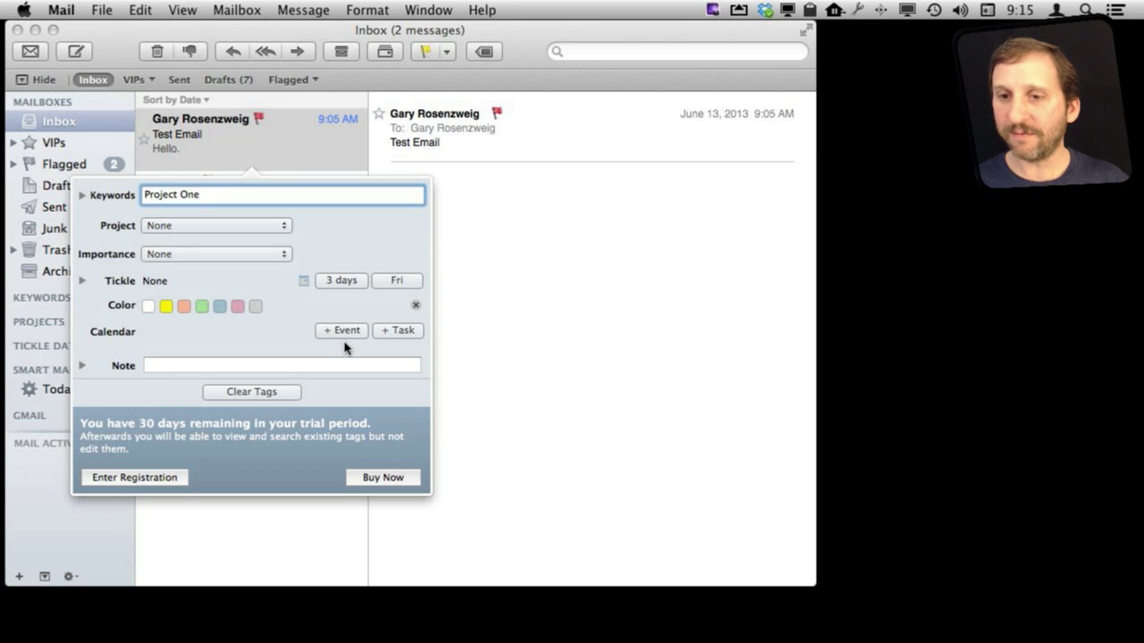
type("Project One")
key("Return")
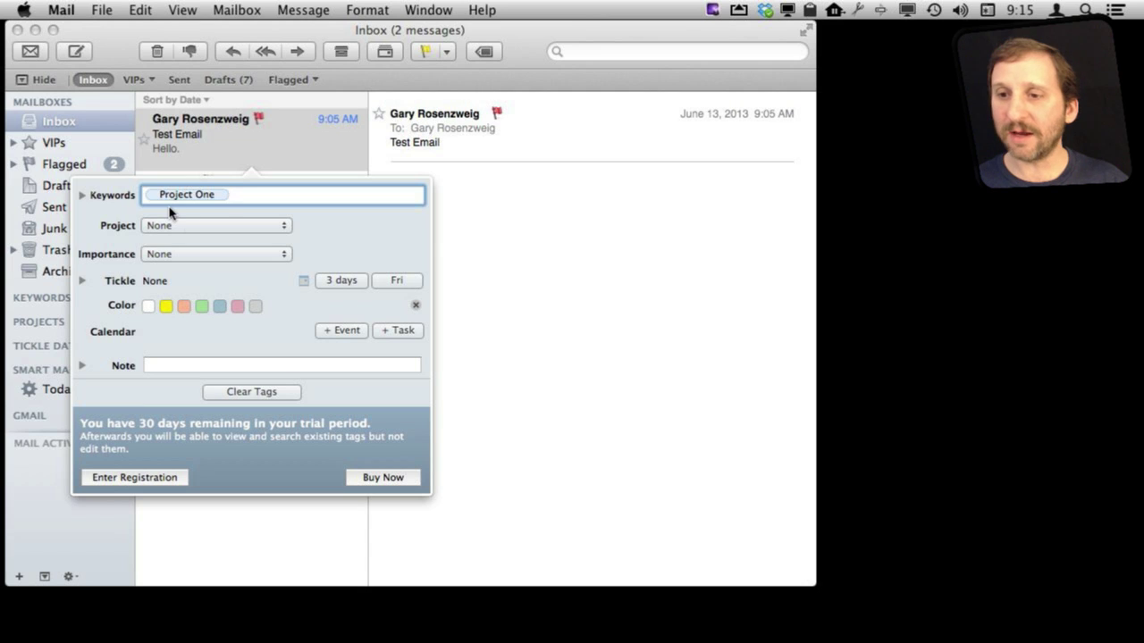
left_click(485, 204)
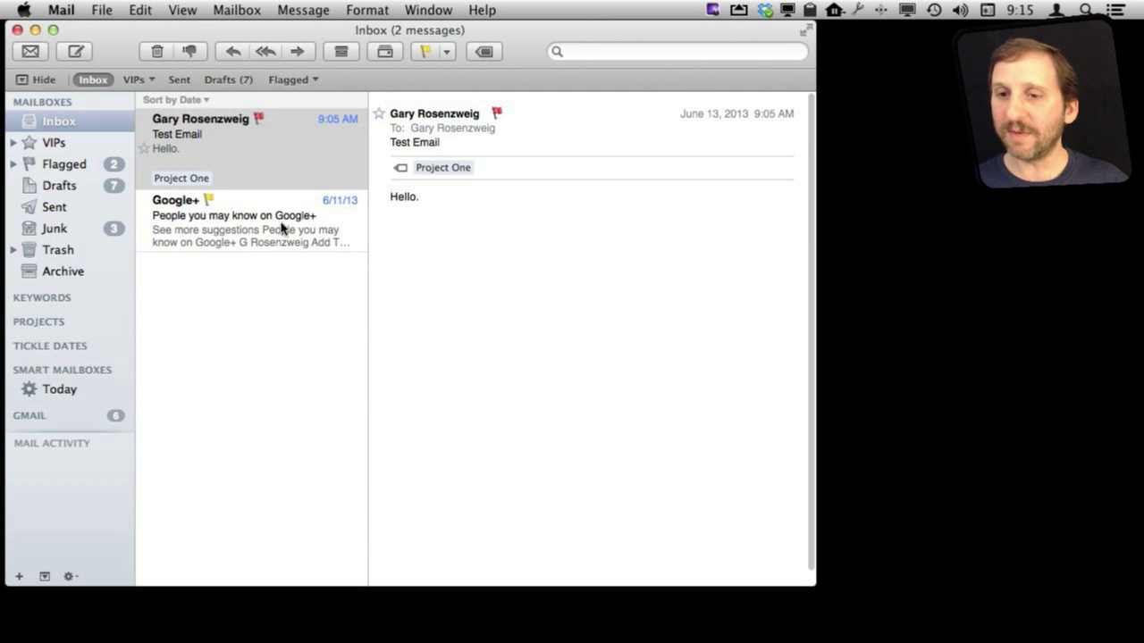
Step: Tag the Google+ message with the existing MailTags keyword "Project One" from the list of all keywords
left_click(263, 226)
left_click(482, 52)
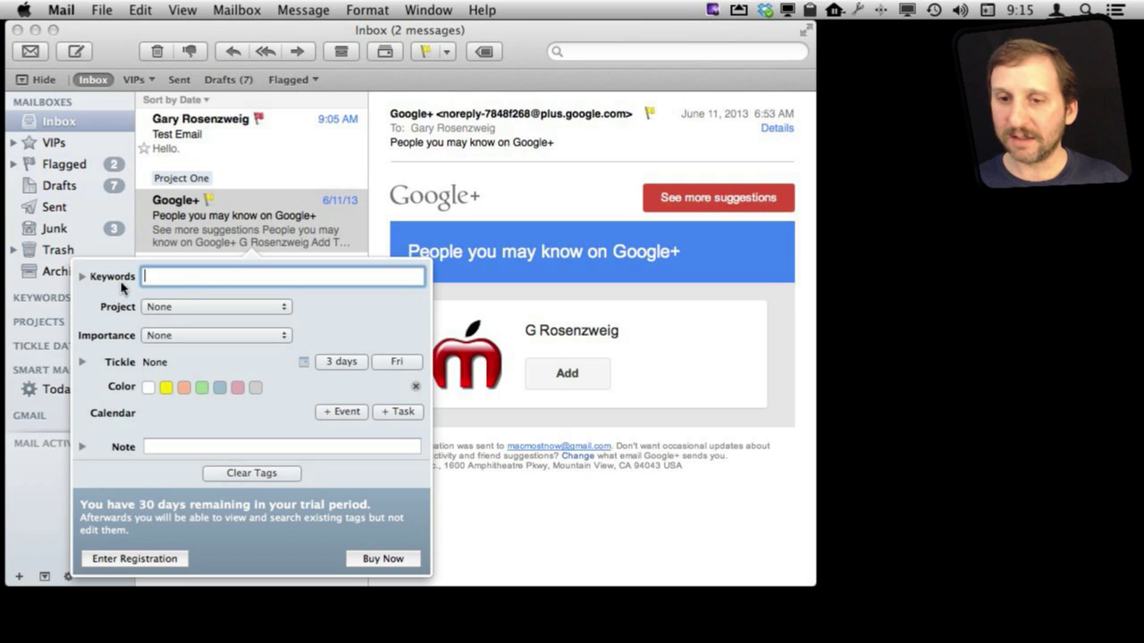
left_click(83, 277)
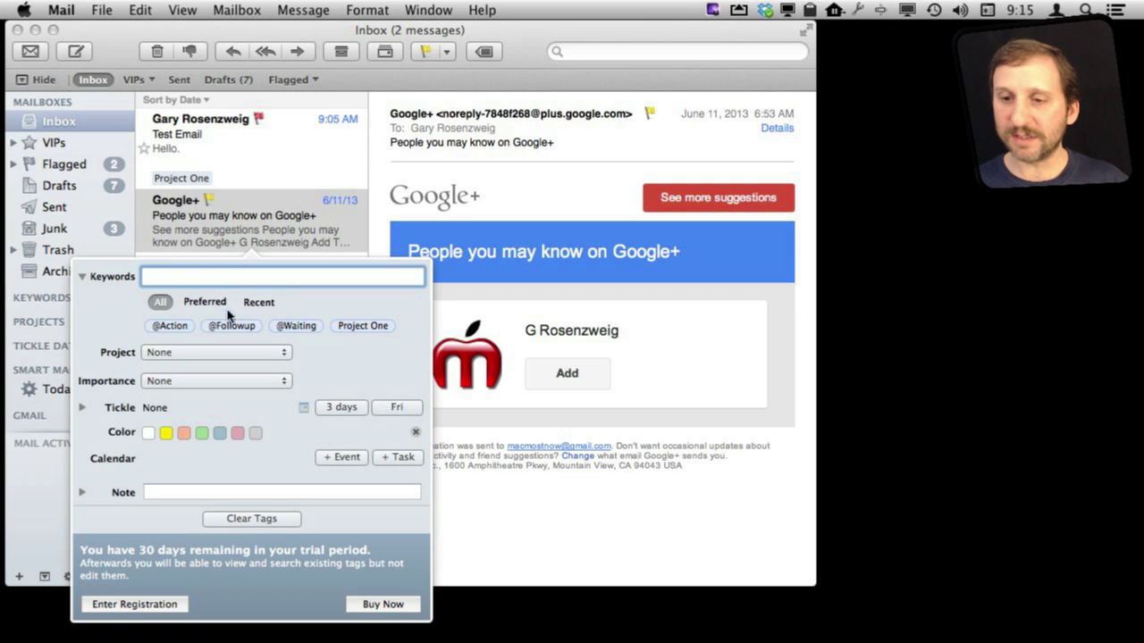
left_click(357, 327)
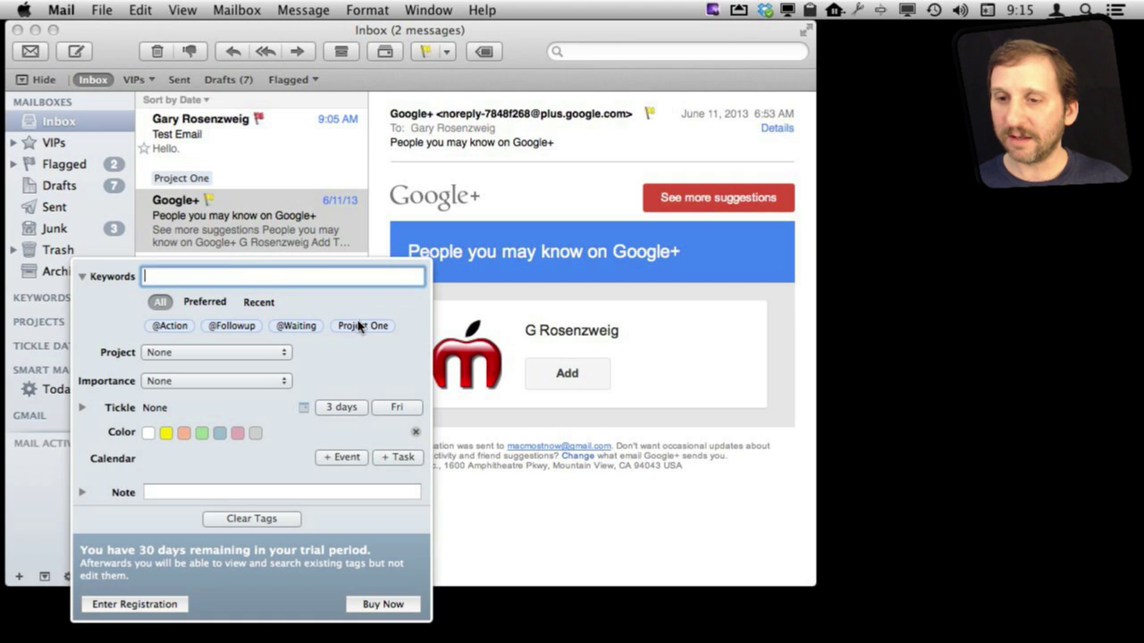
left_click(357, 326)
left_click(196, 147)
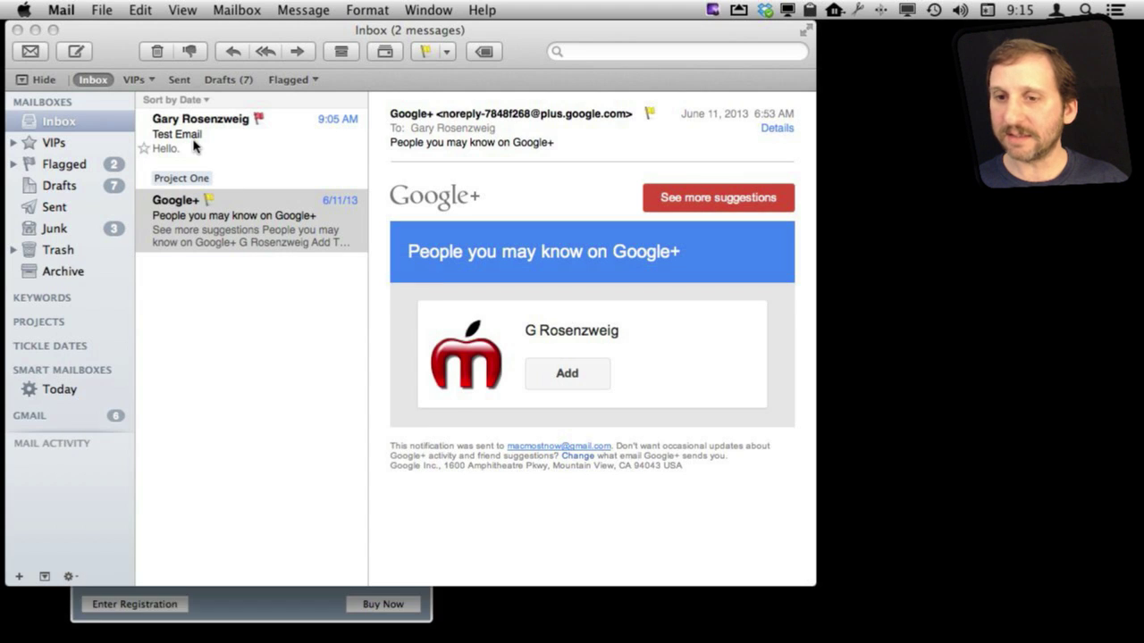
Step: Add the second MailTags keyword "Project Two" to the Test Email message
left_click(164, 136)
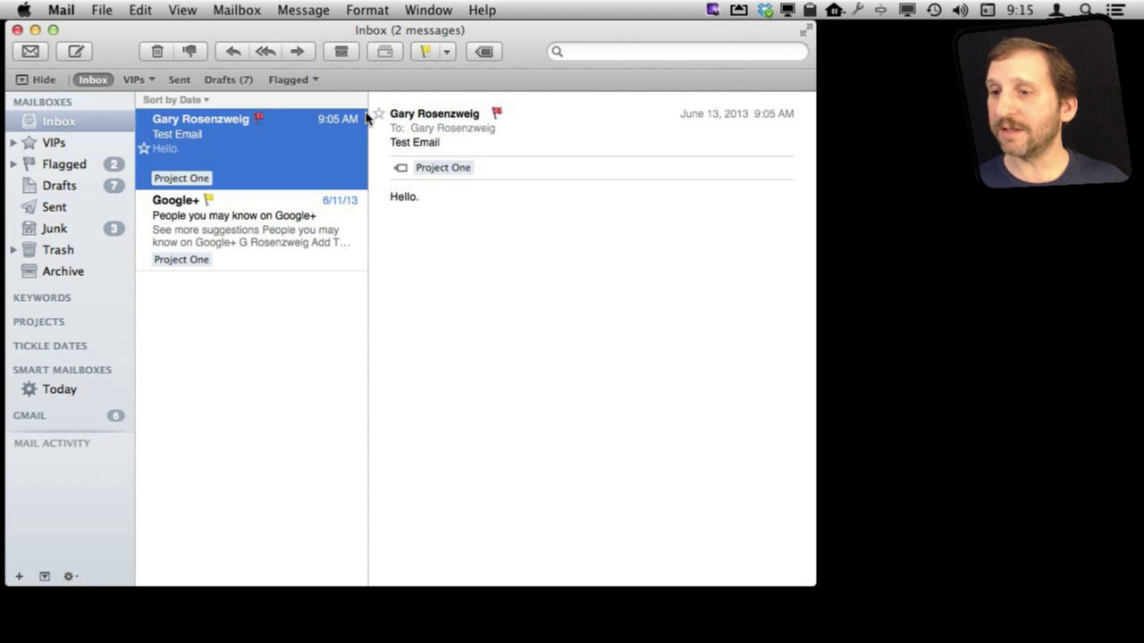
left_click(483, 51)
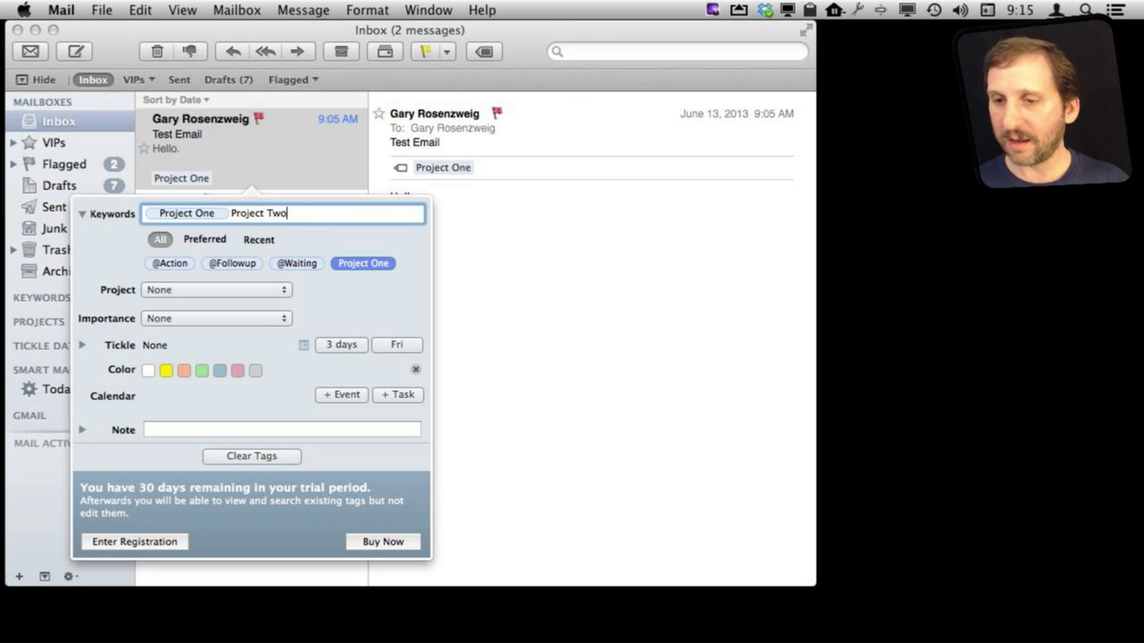
key("Return")
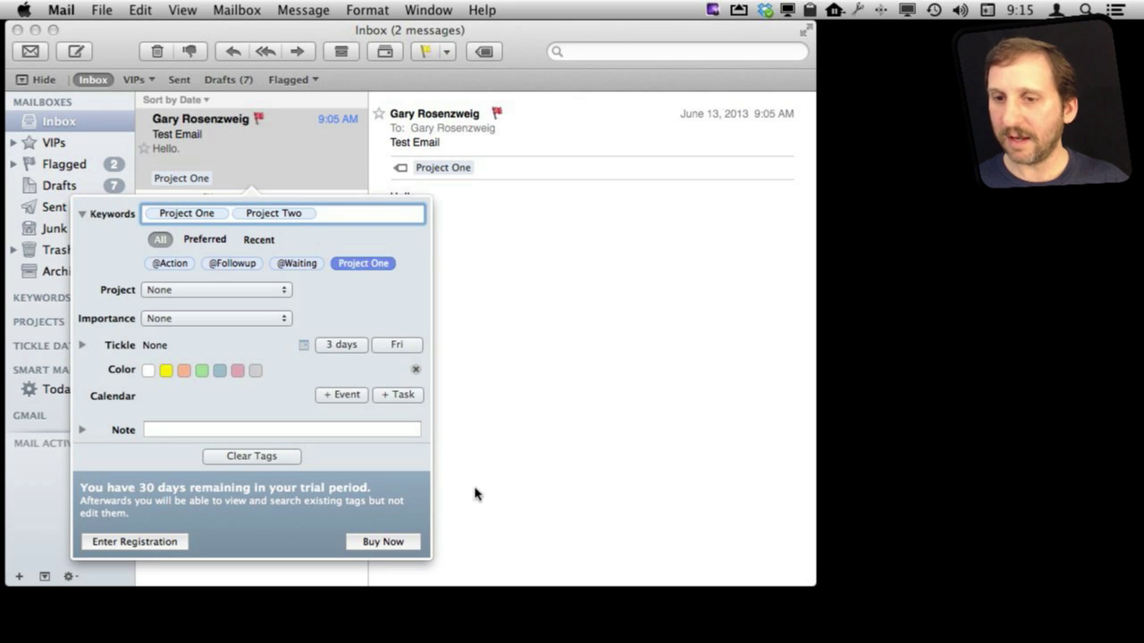
left_click(495, 317)
left_click(186, 178)
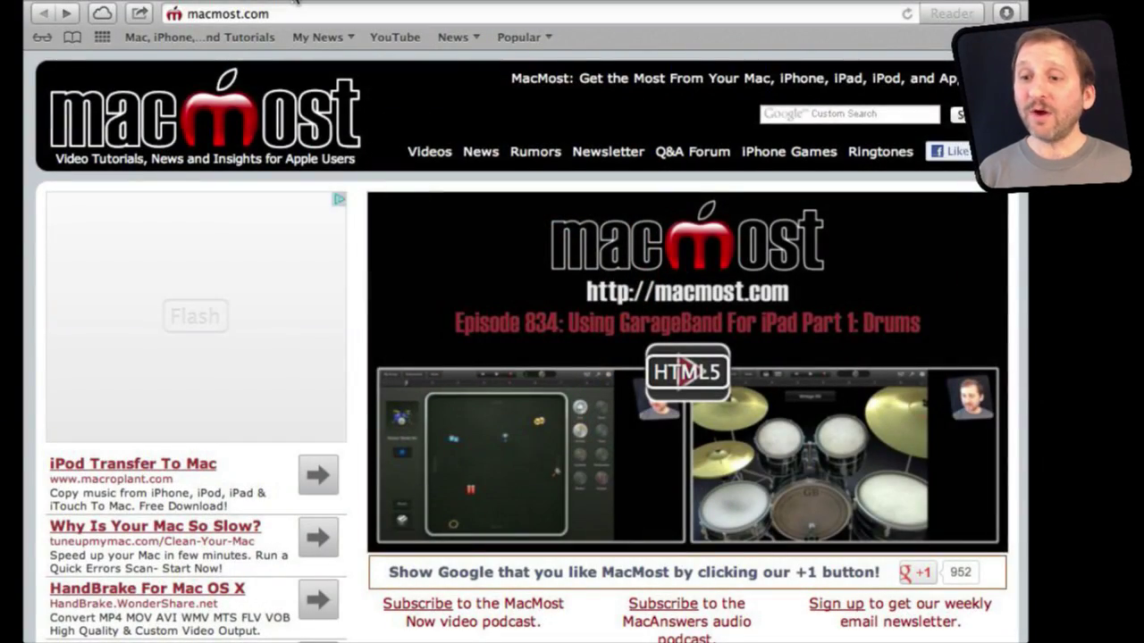
Step: Switch to the MacMost website in Safari and look through the "MacMost Now 833: 18 Google Search Tricks" post
scroll(498, 365, "down", 10)
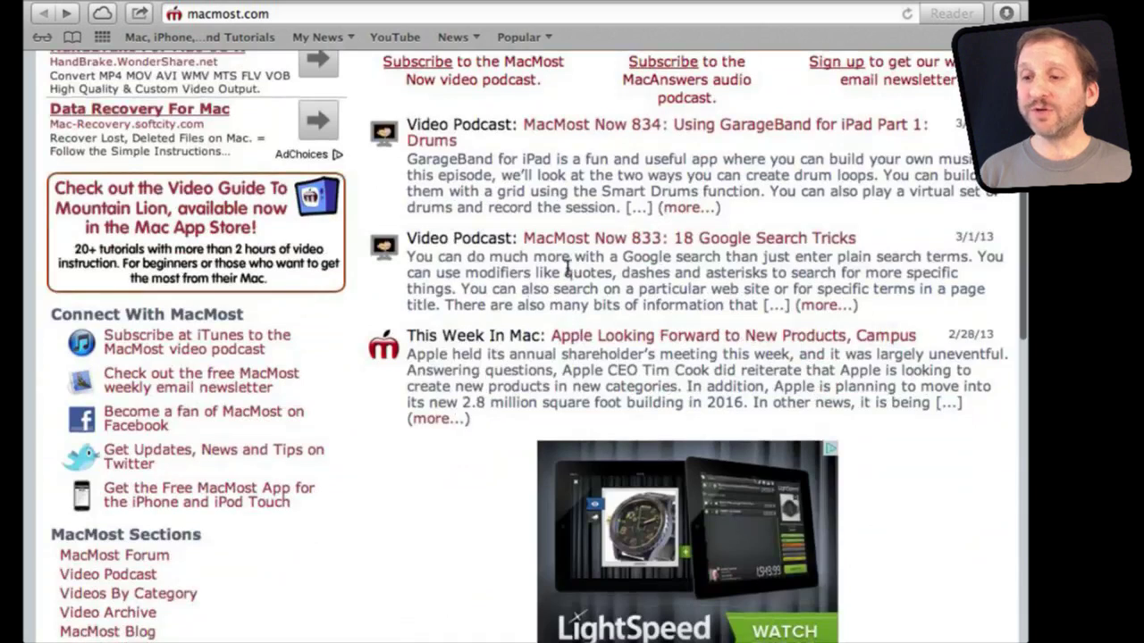
left_click(577, 238)
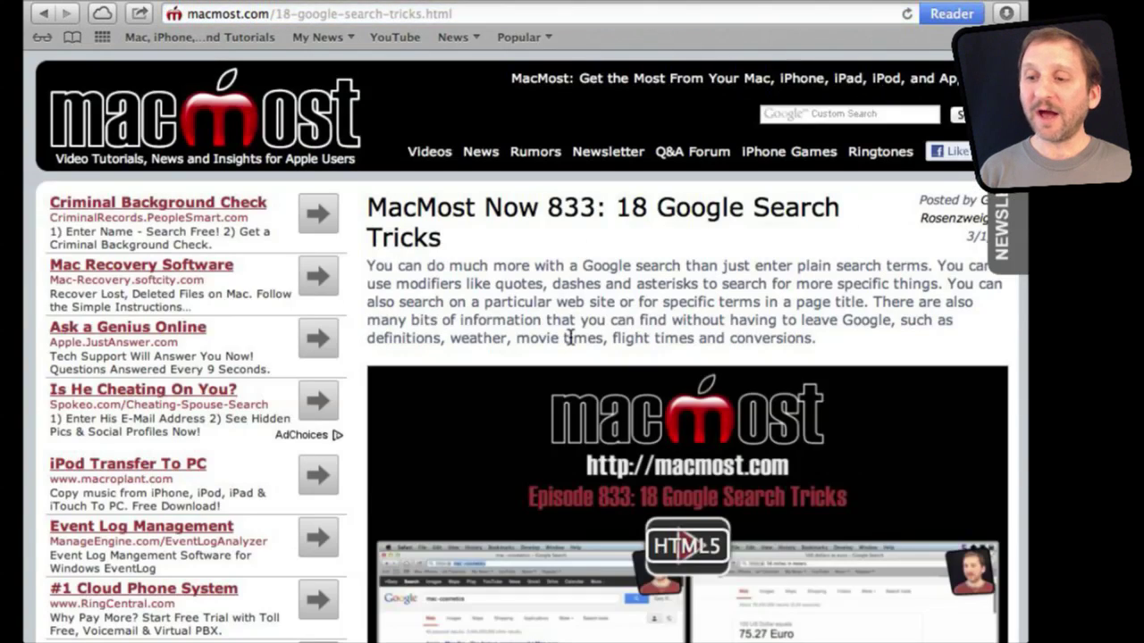
scroll(569, 338, "down", 5)
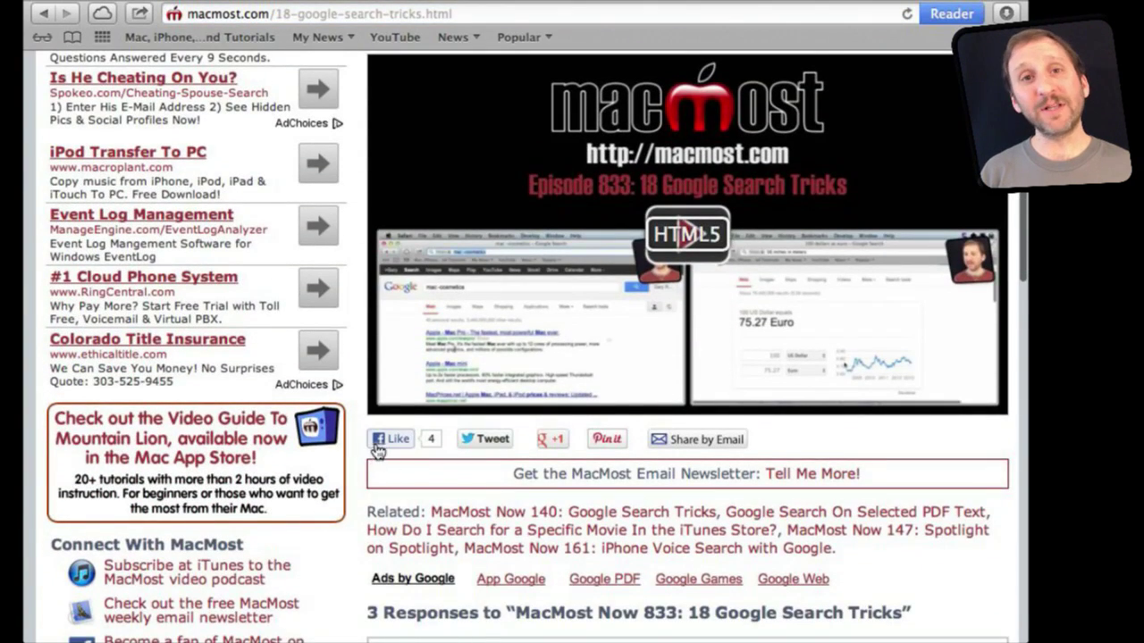